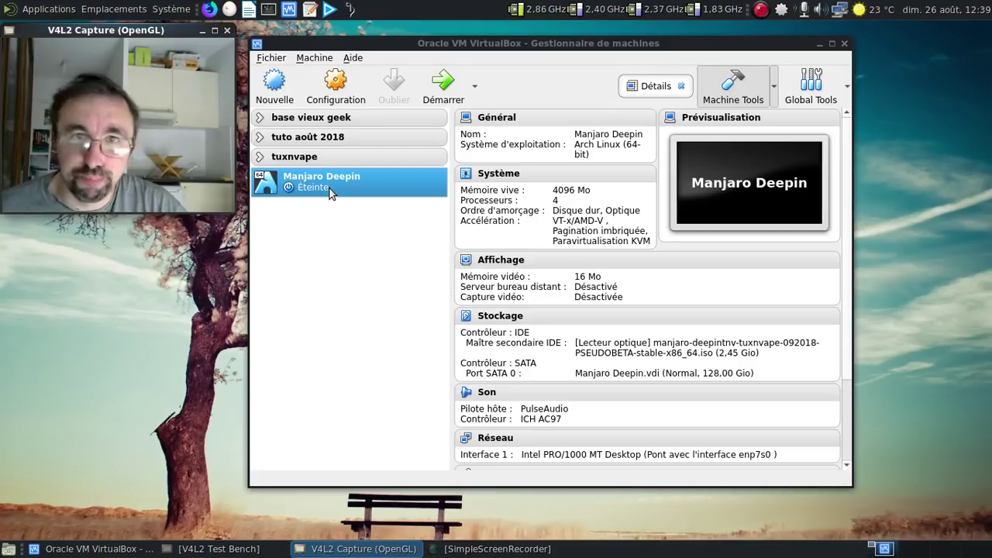
Start the Manjaro Deepin virtual machine, boot its default entry and place its window beside the webcam view with the machine manager minimized.
left_click(451, 80)
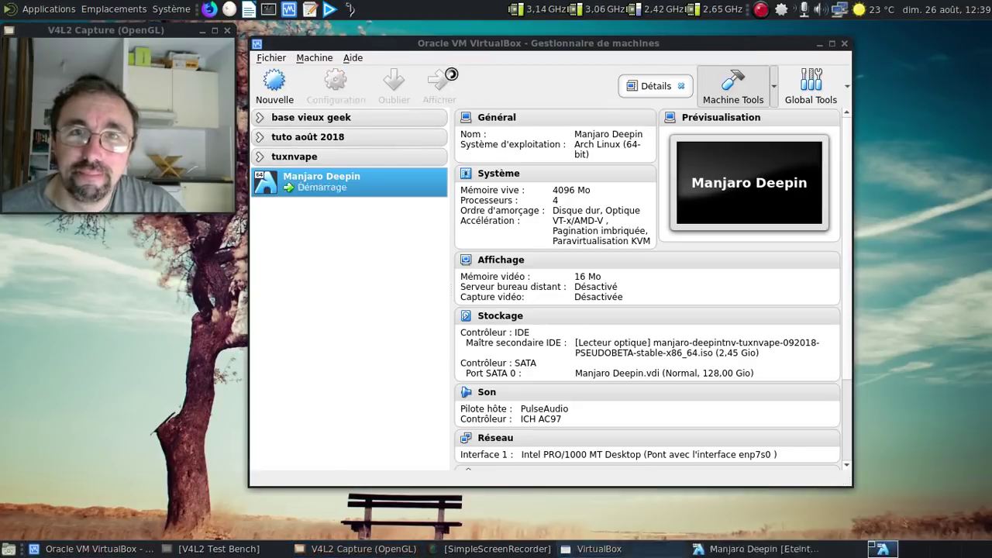
key("Control_R+f")
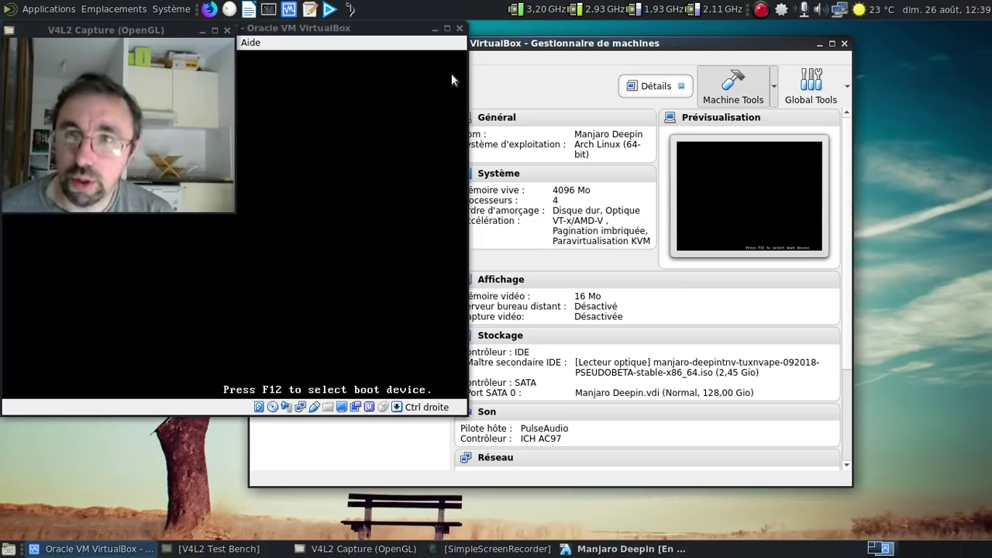
left_click(819, 43)
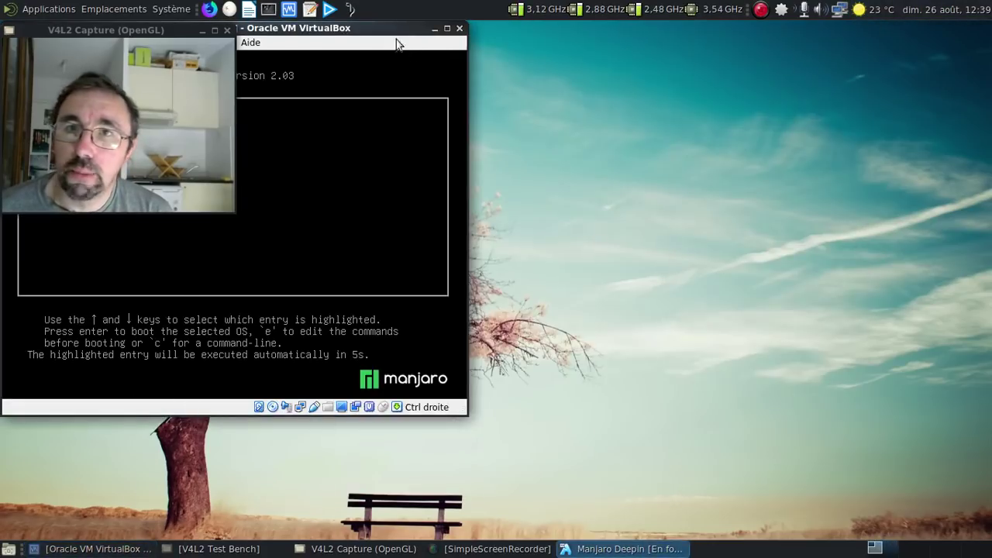
left_click_drag(321, 37, 625, 41)
key("Return")
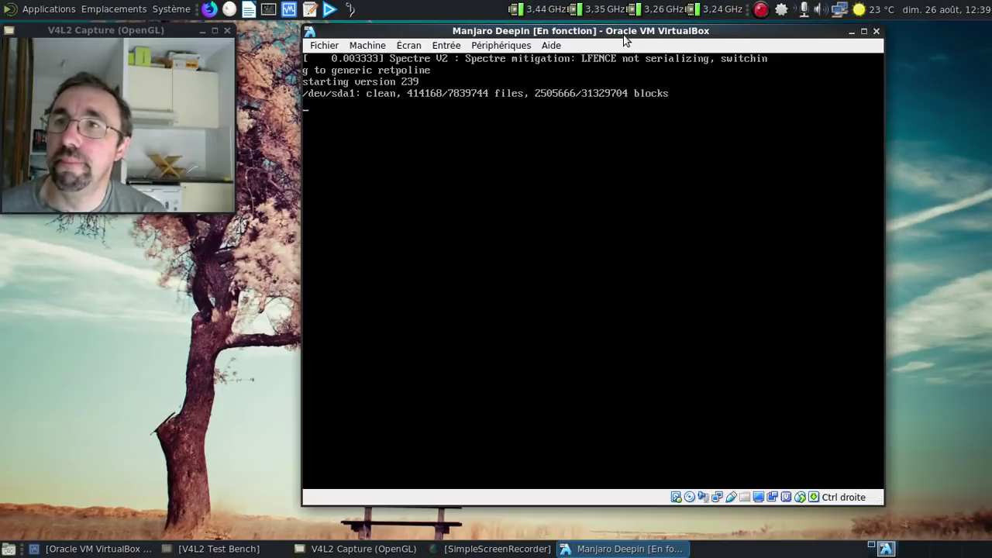
left_click_drag(582, 35, 525, 34)
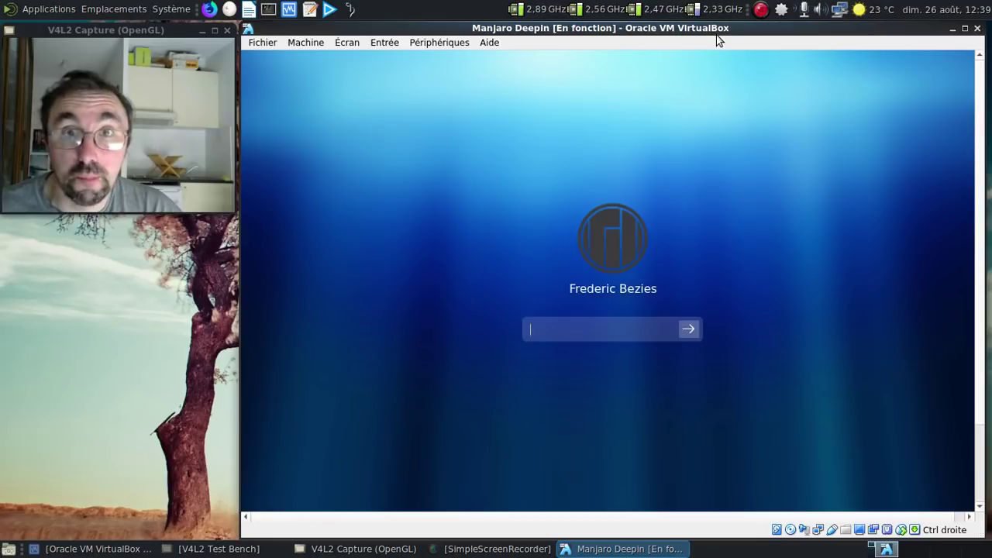
Log in to the virtual machine's desktop session with the account password.
type("•••••")
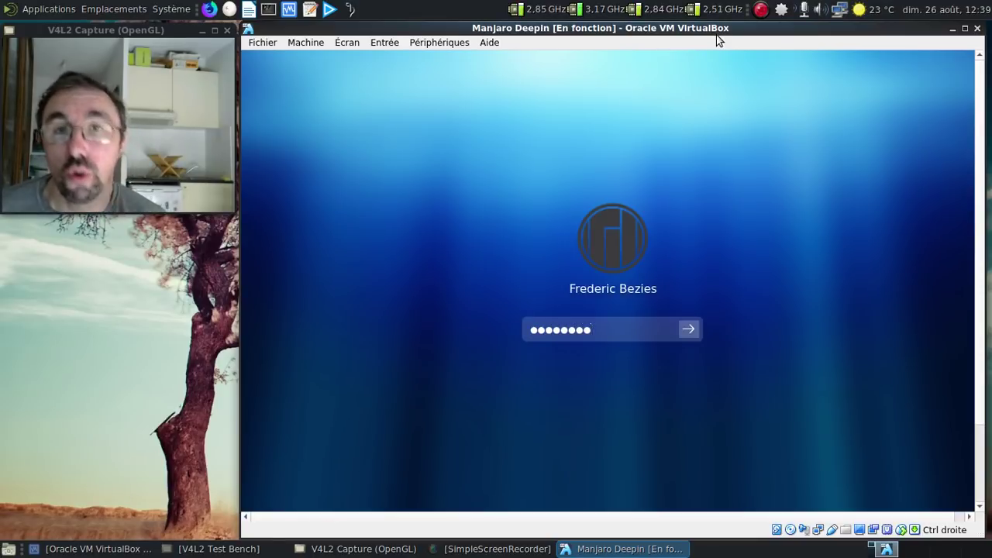
key("Return")
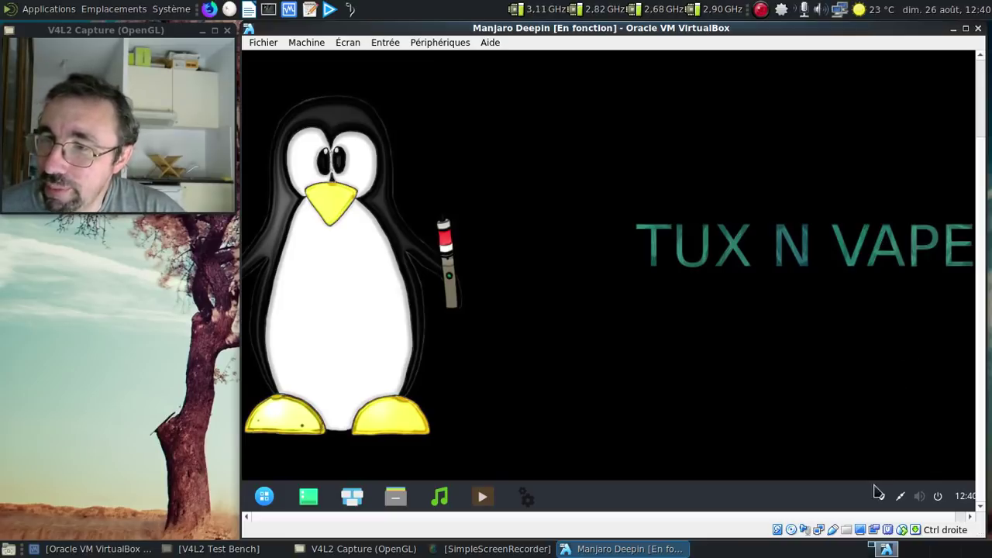
Open the package manager (Gestionnaire de paquets) in the virtual machine and bring its title bar into view.
right_click(883, 497)
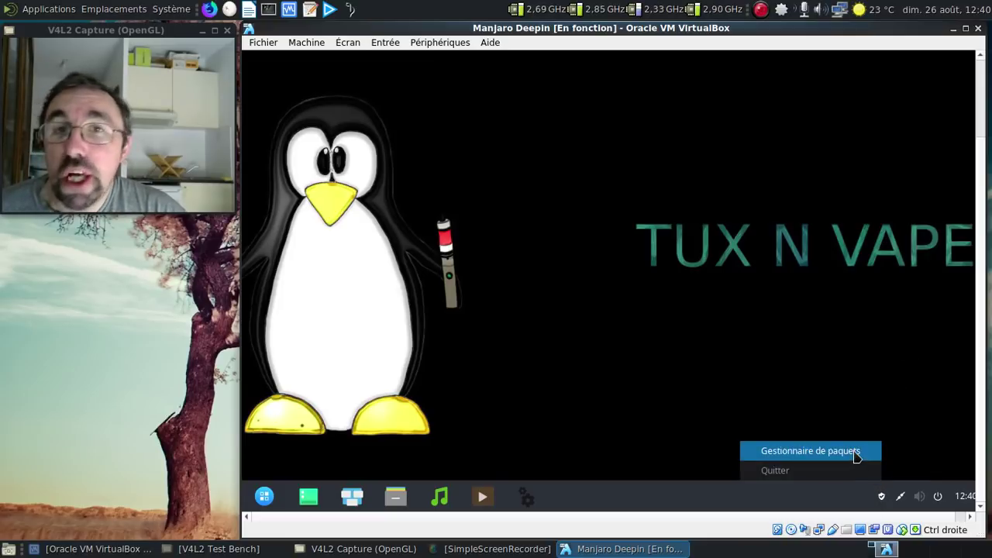
left_click(854, 453)
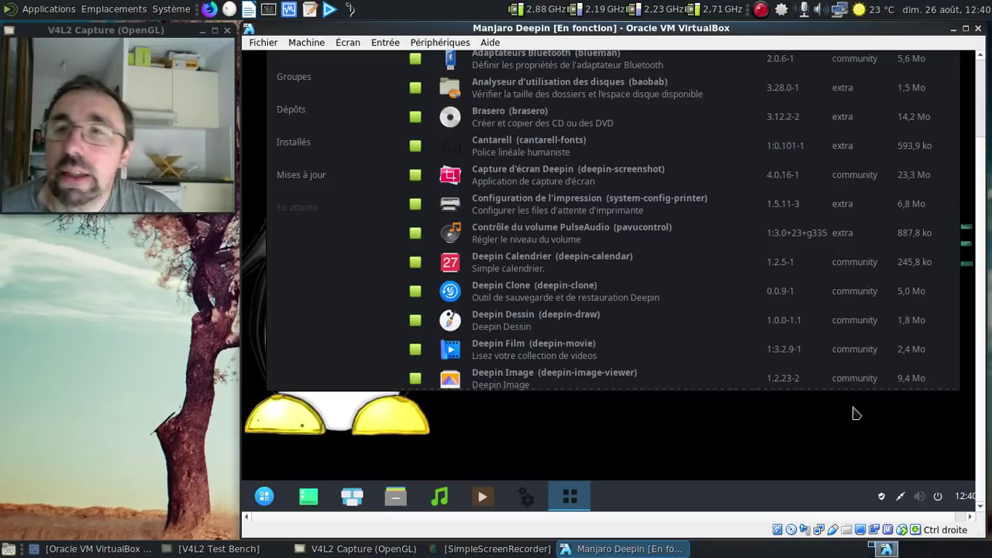
left_click(981, 85)
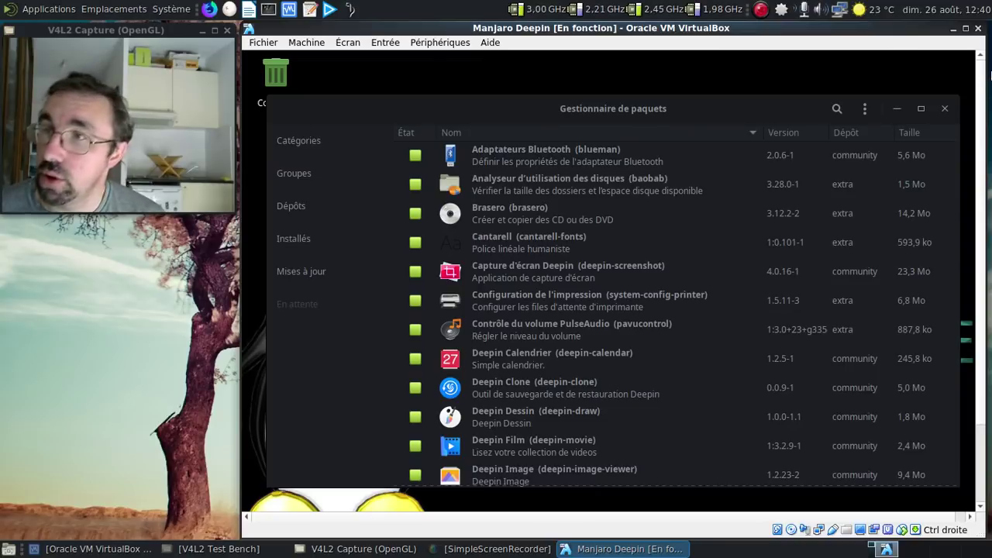
Refresh the package databases, authenticating with the account password.
left_click(865, 111)
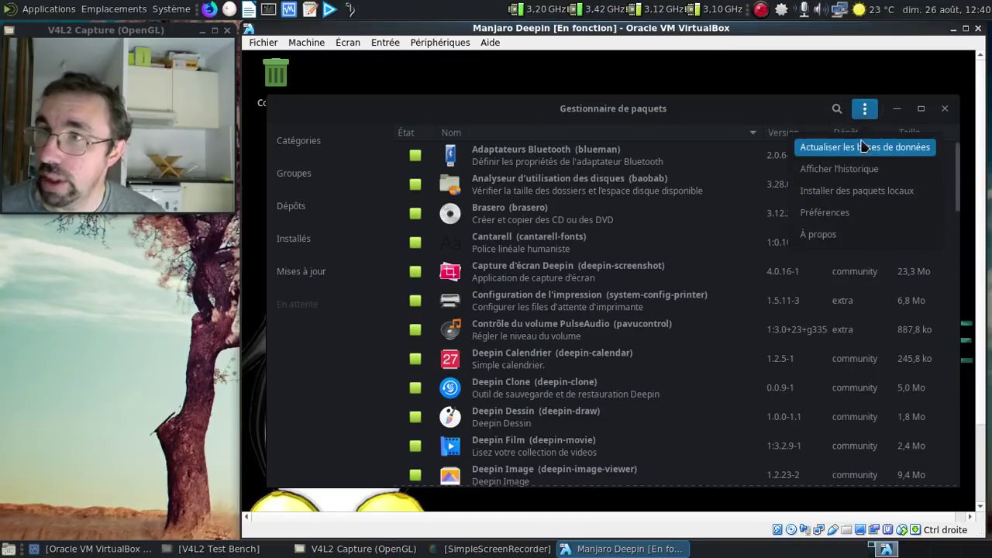
left_click(863, 146)
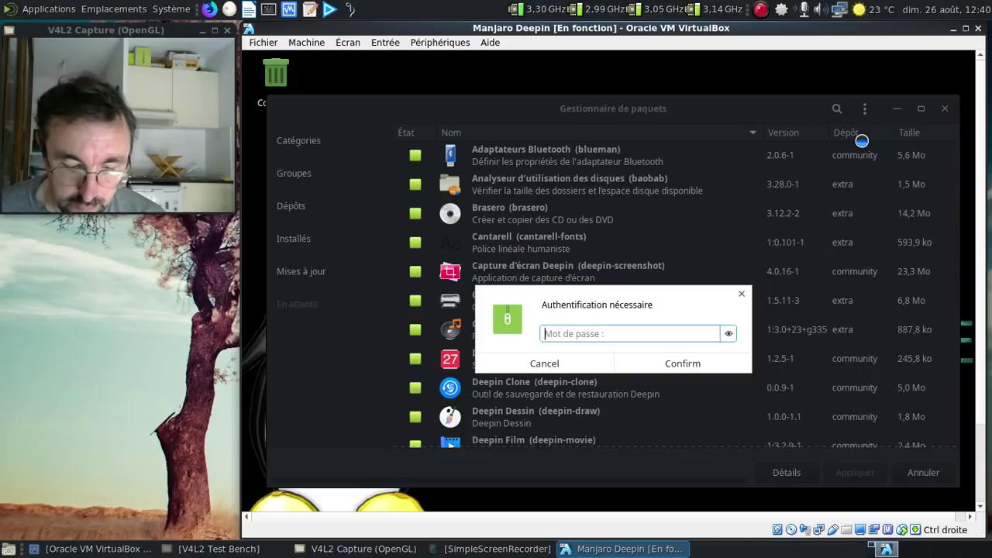
type("••••••••••")
key("Return")
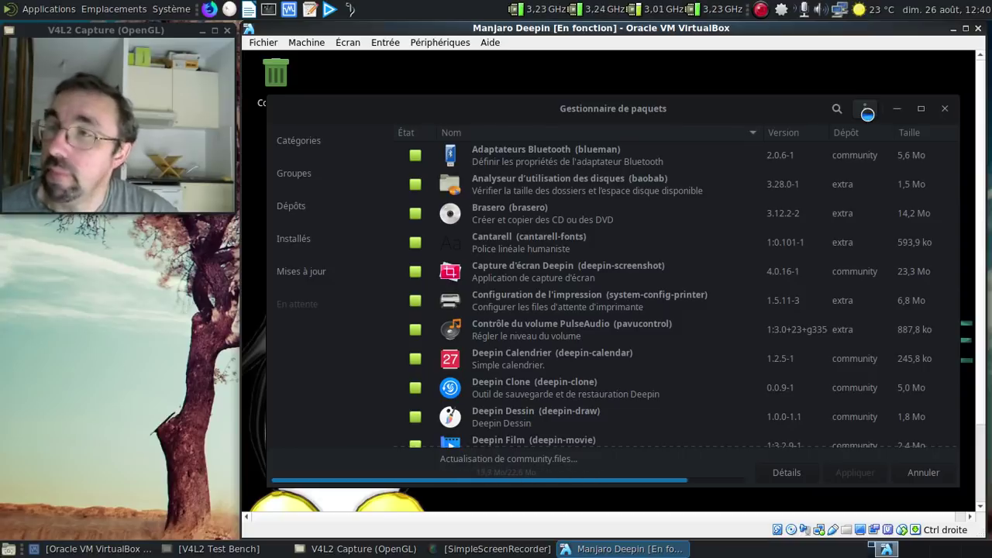
Review the official repositories' mirror options in the package manager preferences, keeping Monde entier, and dismiss the new kernel notification.
left_click(864, 109)
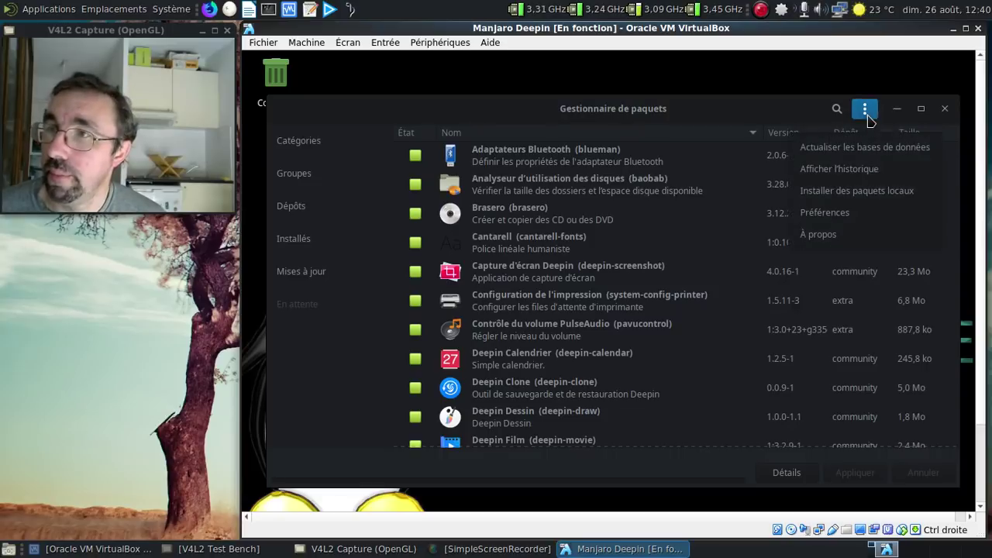
left_click(861, 212)
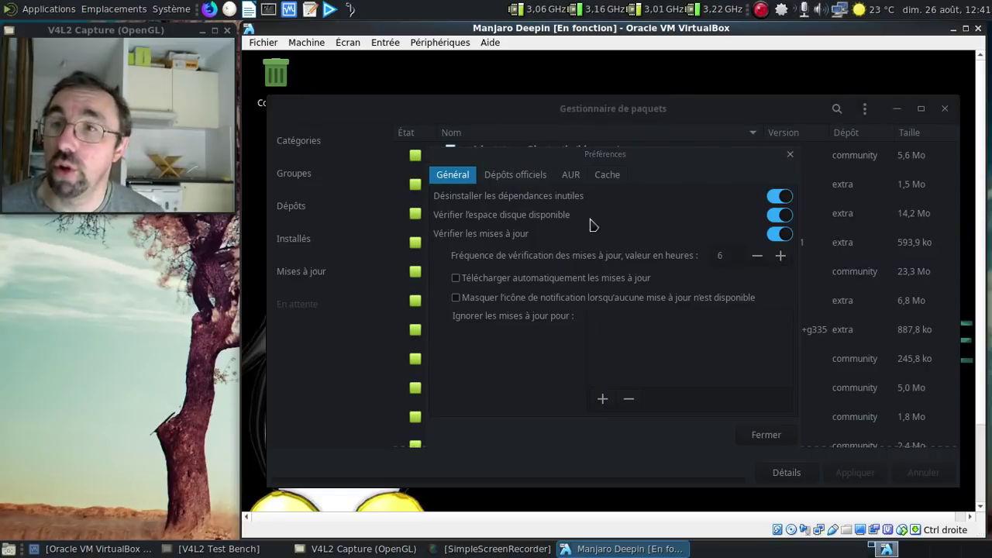
left_click(524, 177)
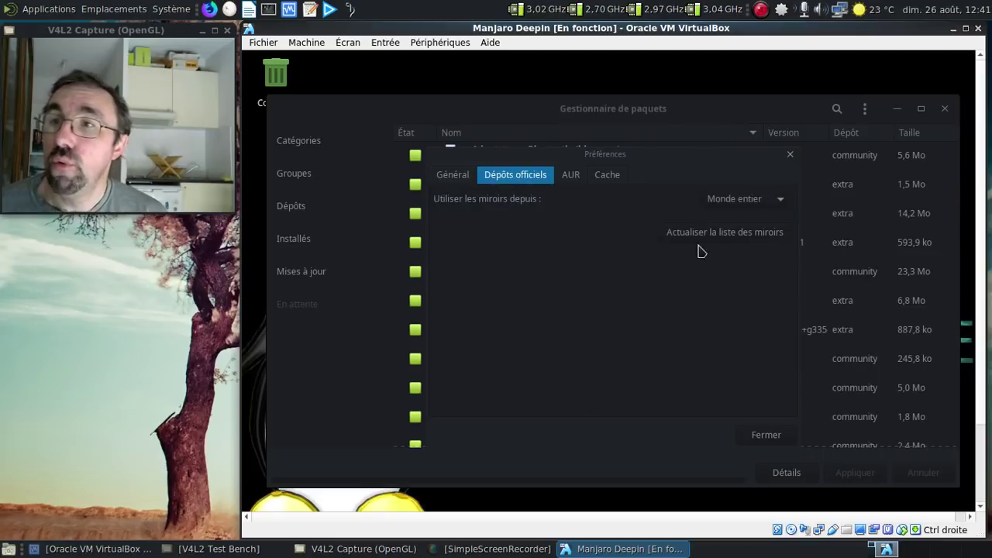
left_click(731, 203)
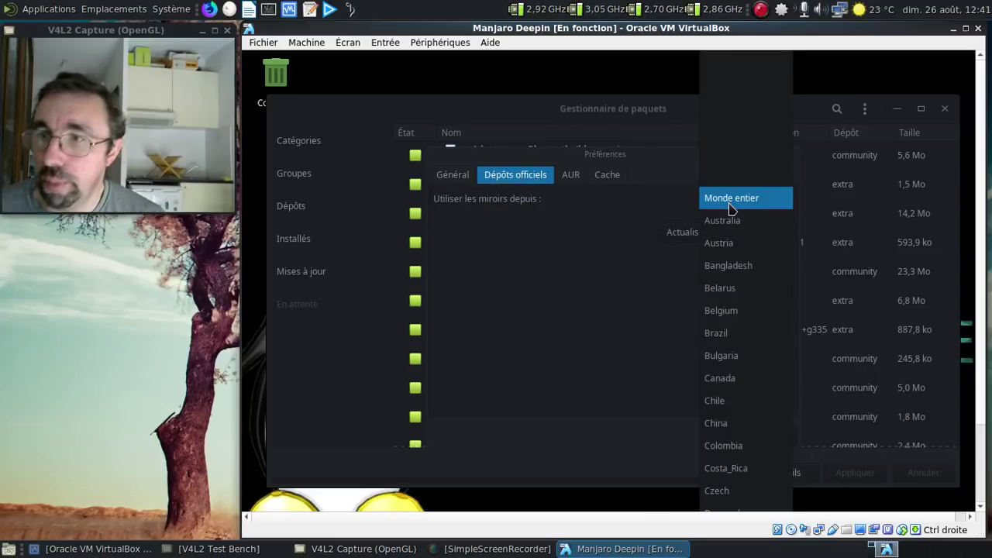
left_click(731, 203)
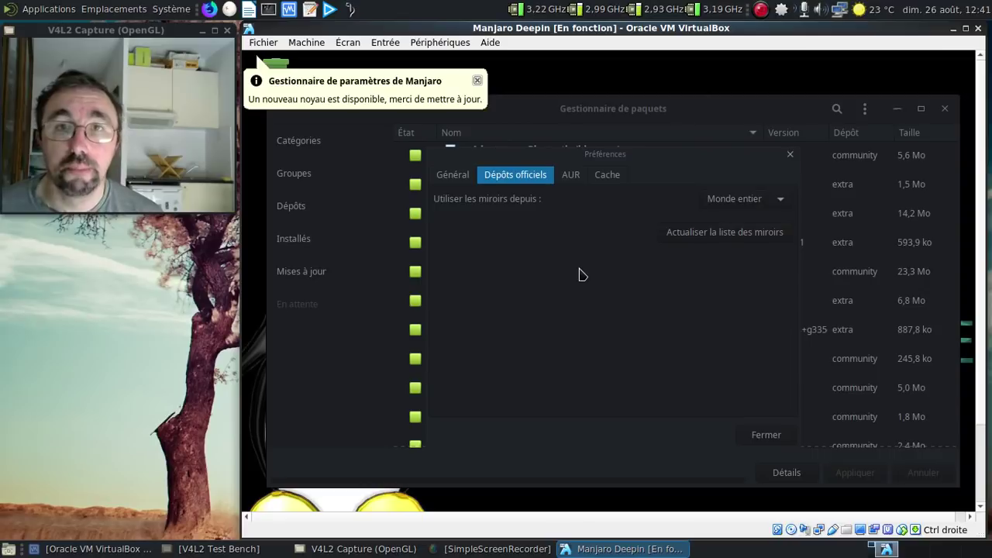
left_click(475, 87)
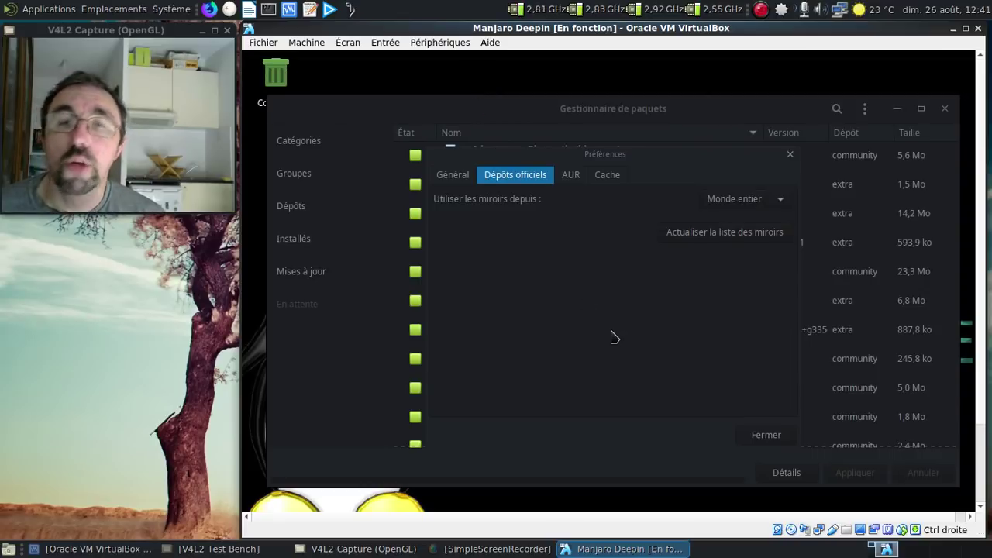
Review the AUR support settings and the build folder choices, then close the preferences without changing them.
left_click(570, 175)
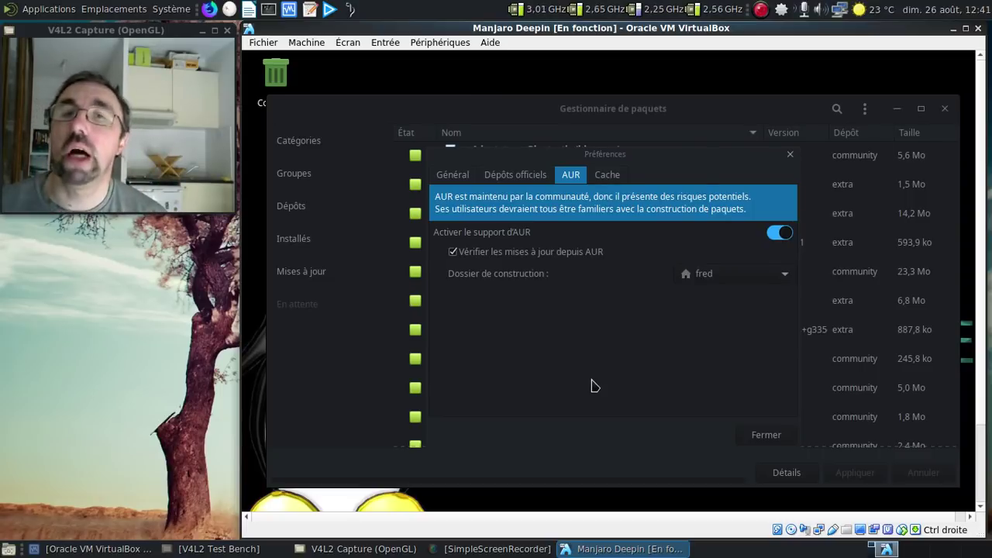
left_click(723, 271)
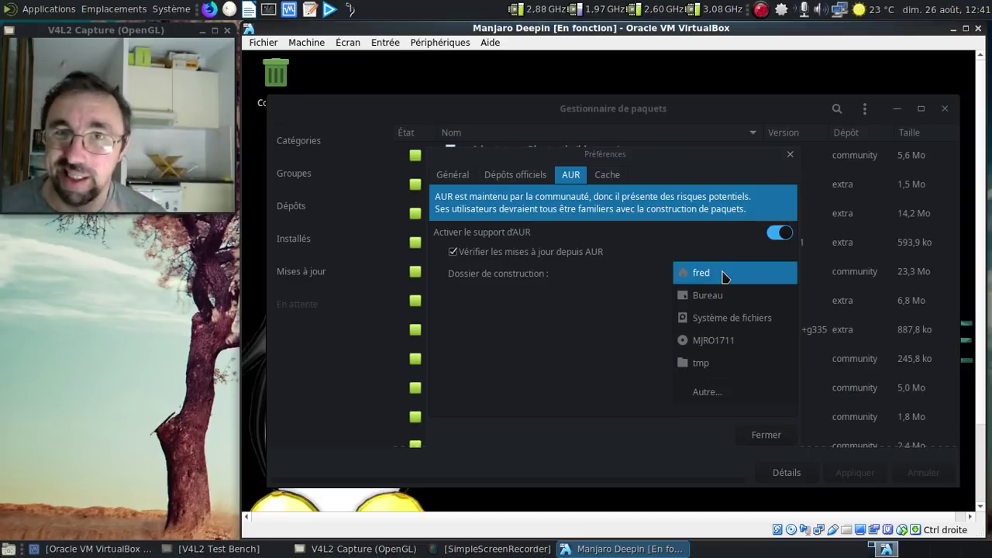
left_click(786, 162)
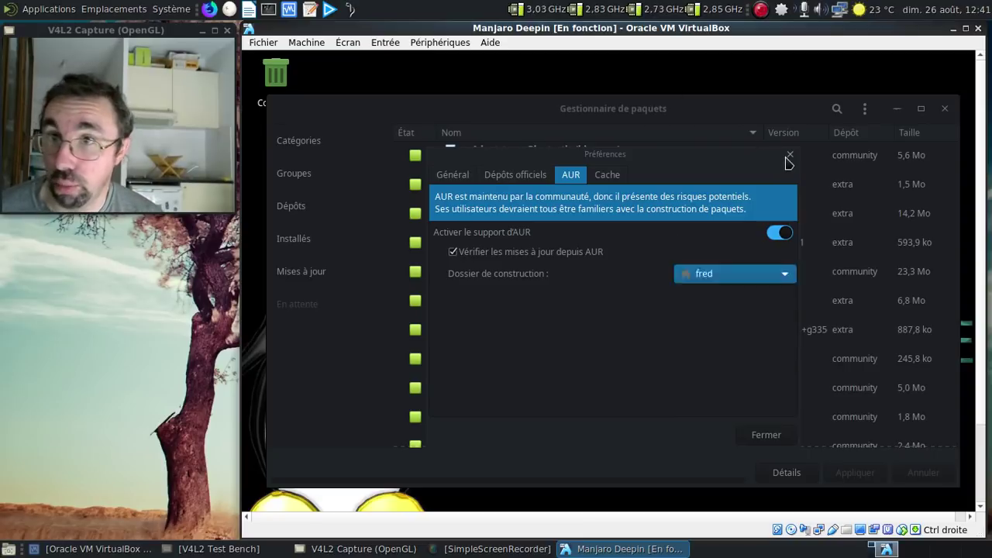
left_click(789, 157)
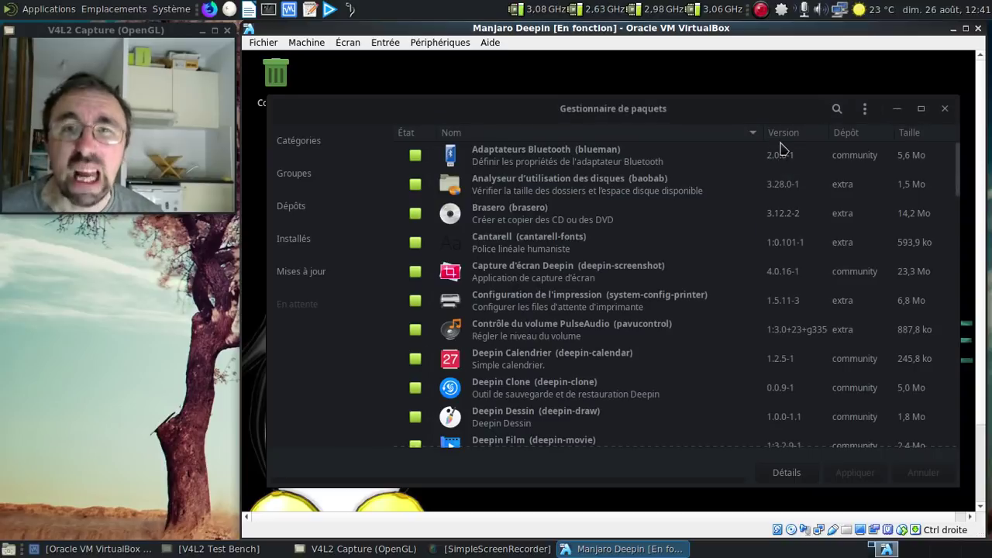
Search the package manager for vivaldi.
left_click(837, 109)
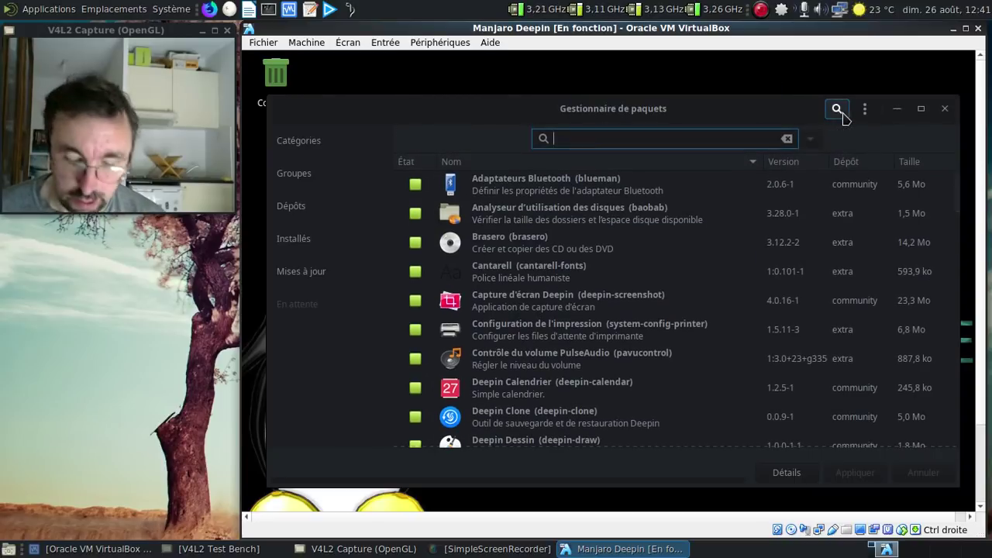
type("vivalid")
key("BackSpace")
key("BackSpace")
type("di")
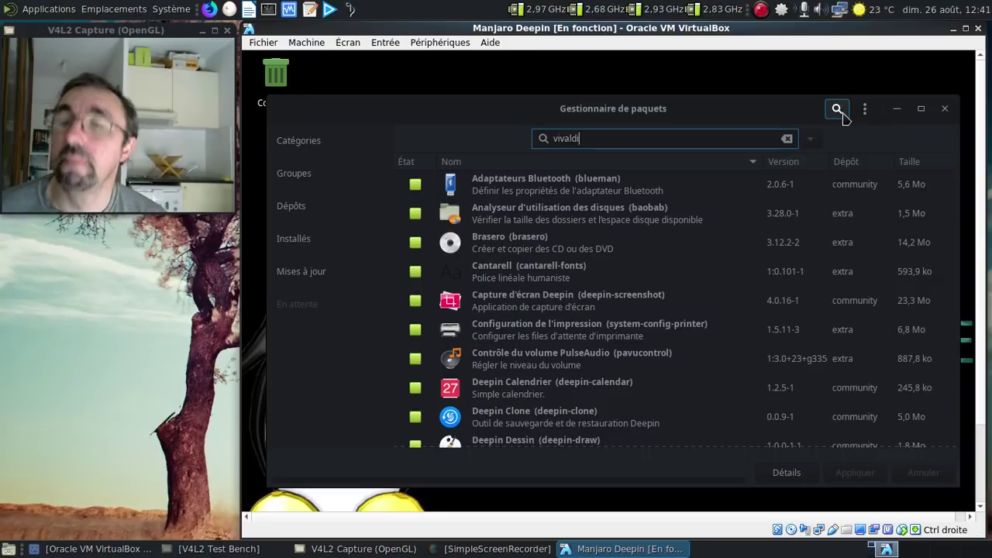
key("Return")
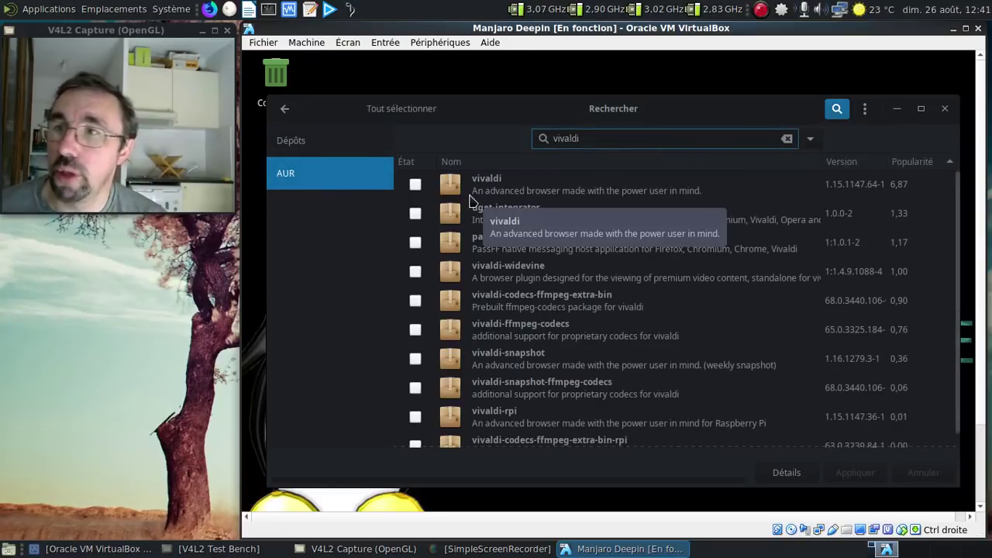
Mark the vivaldi package from AUR for installation, apply and confirm the transaction, and show the detailed build output.
left_click(414, 186)
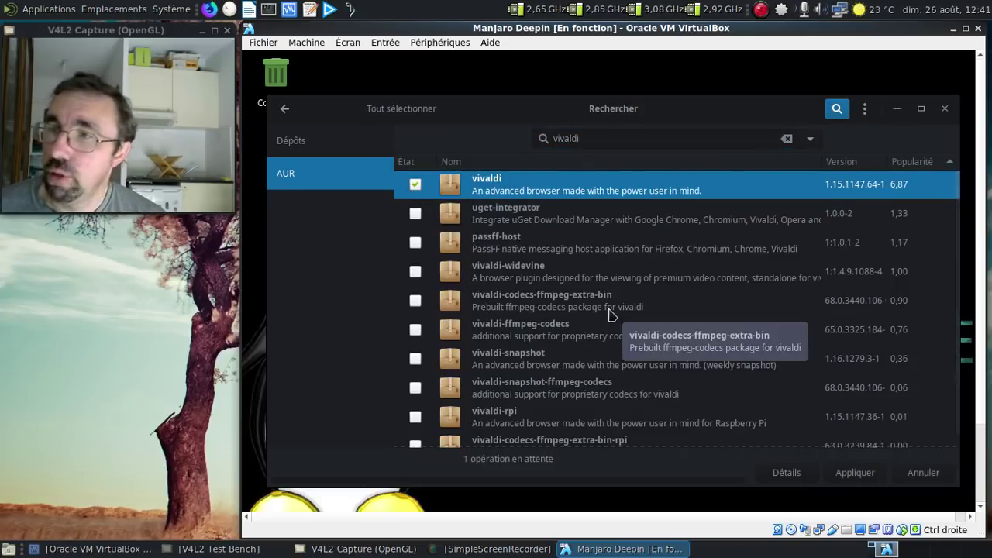
left_click(868, 472)
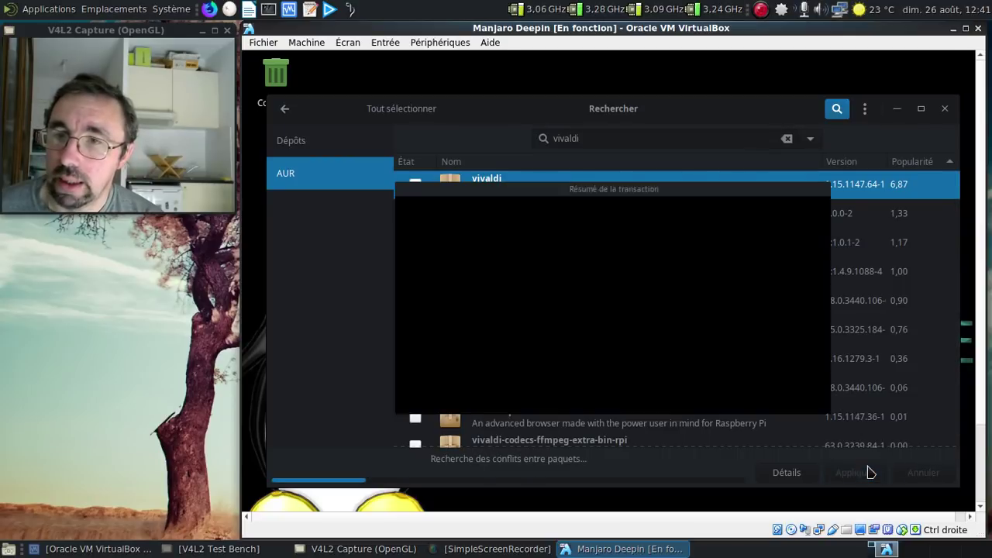
left_click(785, 404)
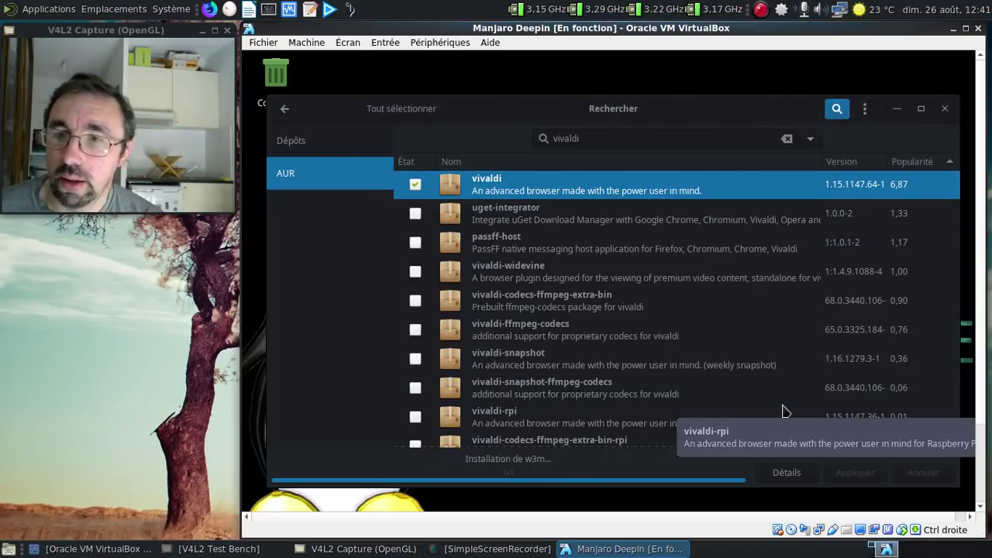
left_click(786, 472)
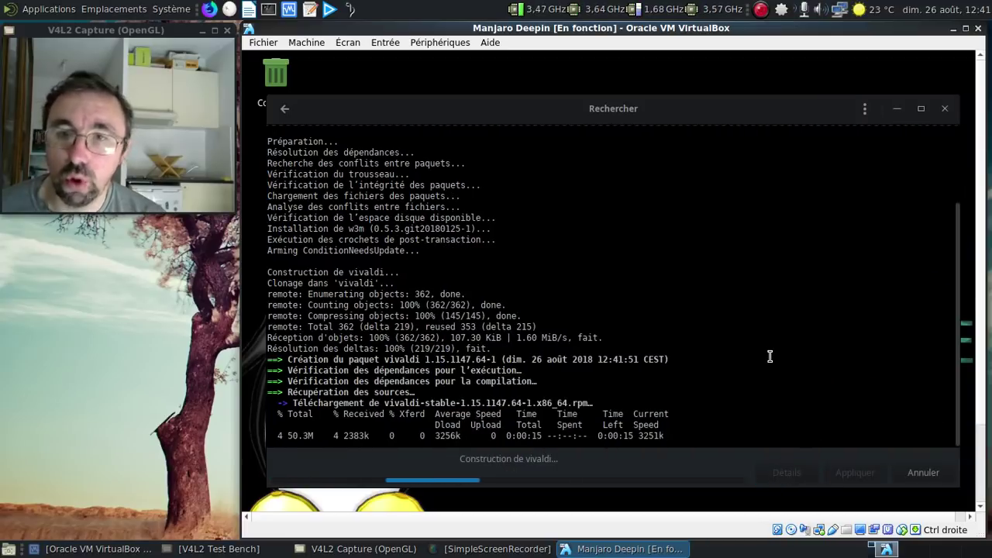